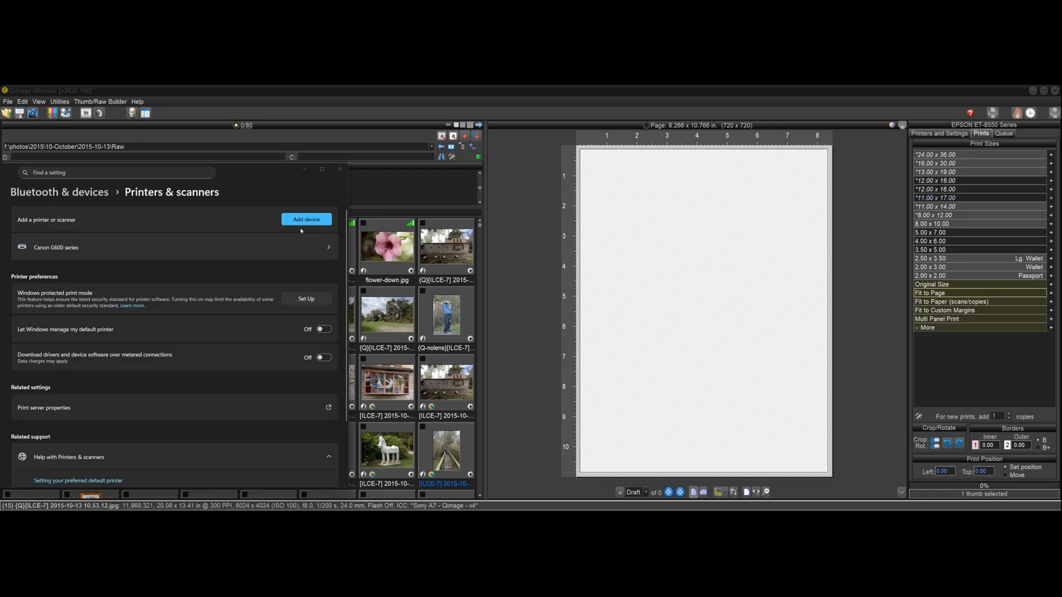
Close the Windows Printers & scanners settings and choose EPSON ET-8550 Series as the printer in the job properties.
click(341, 169)
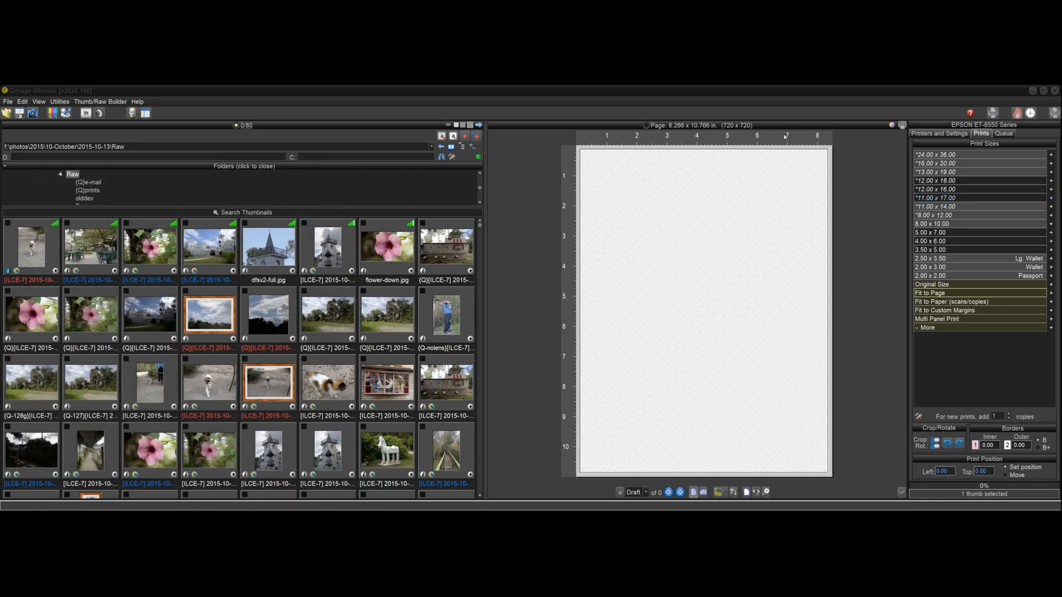
click(938, 134)
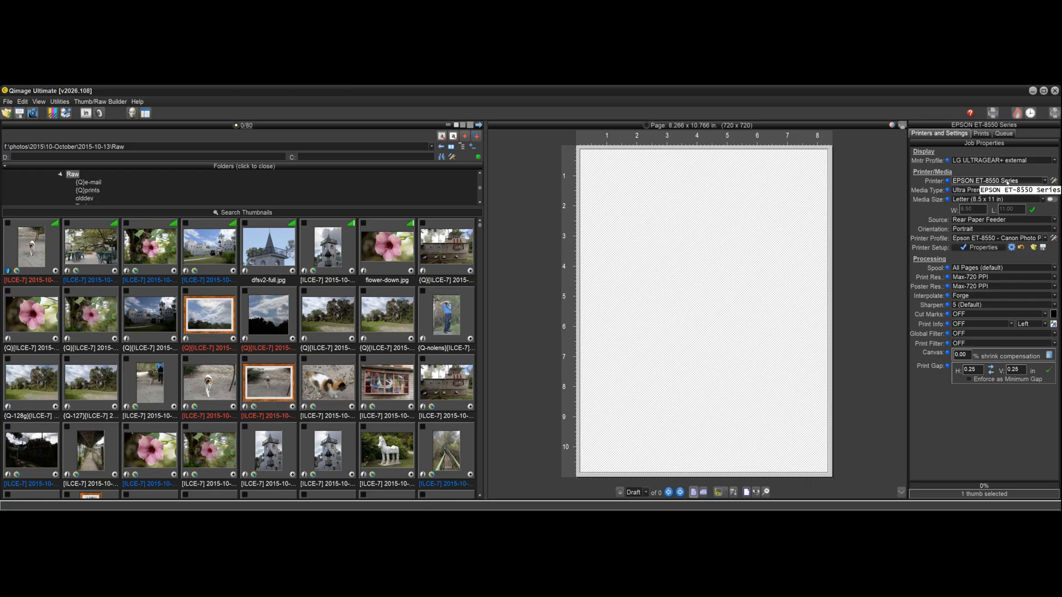
click(1029, 182)
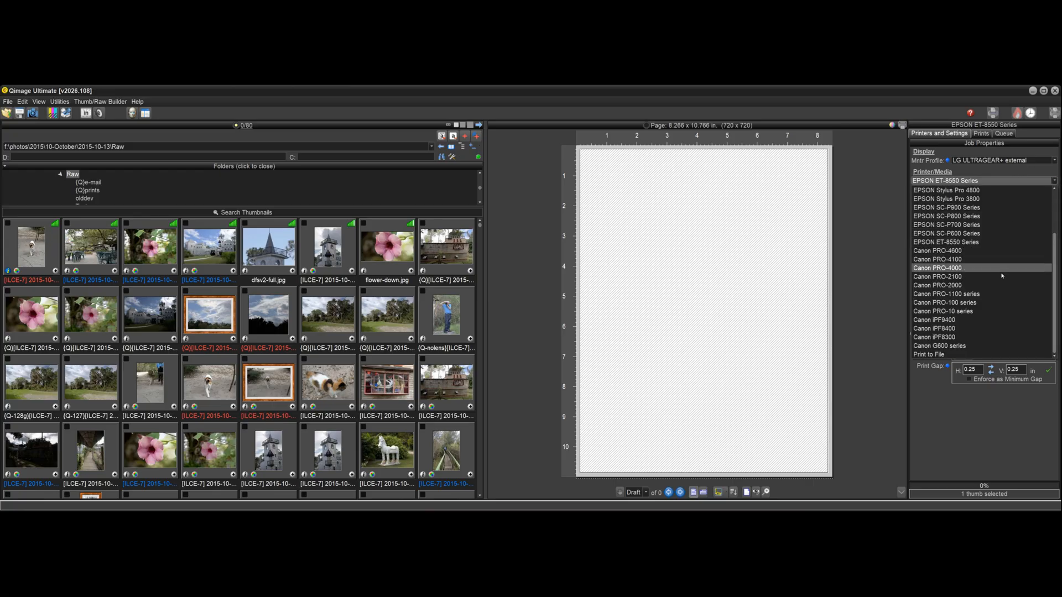
scroll(989, 262, up, 1)
scroll(992, 274, down, 1)
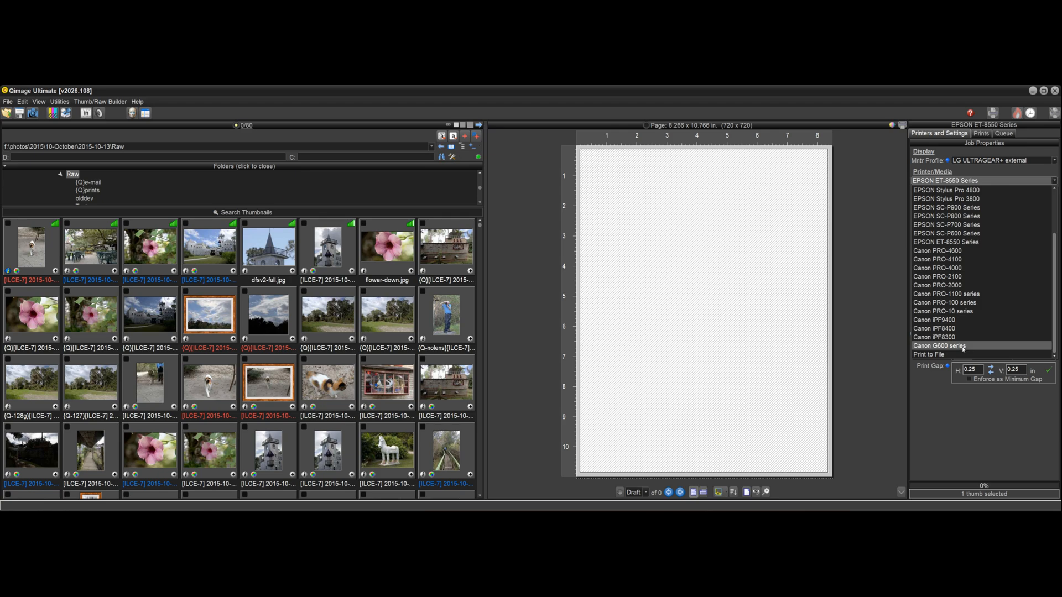
click(978, 246)
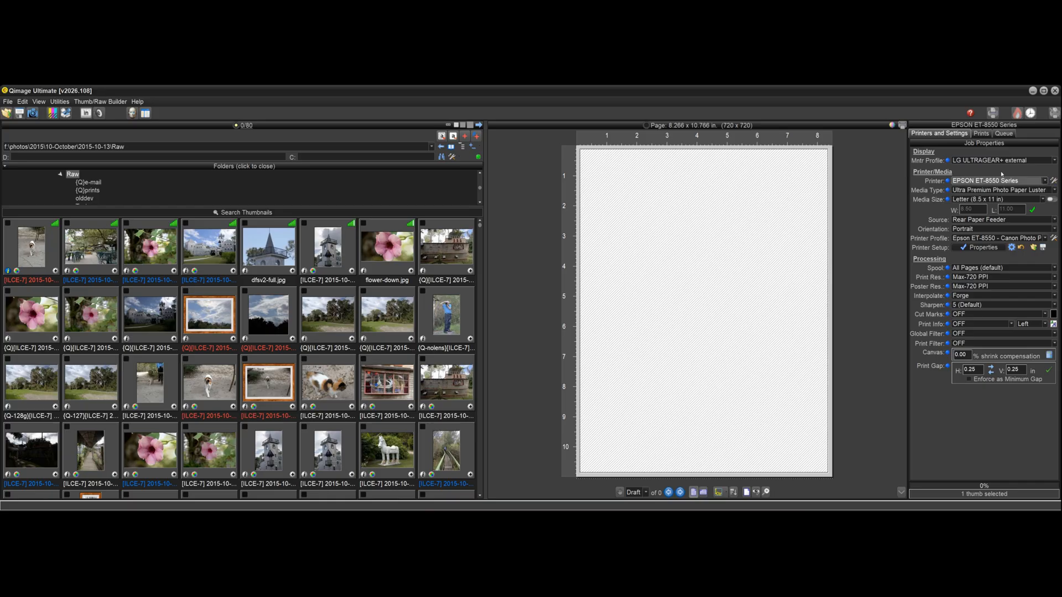
View the EPSON ET-8550 Series print queue from the printer's setup options and close it.
click(1053, 181)
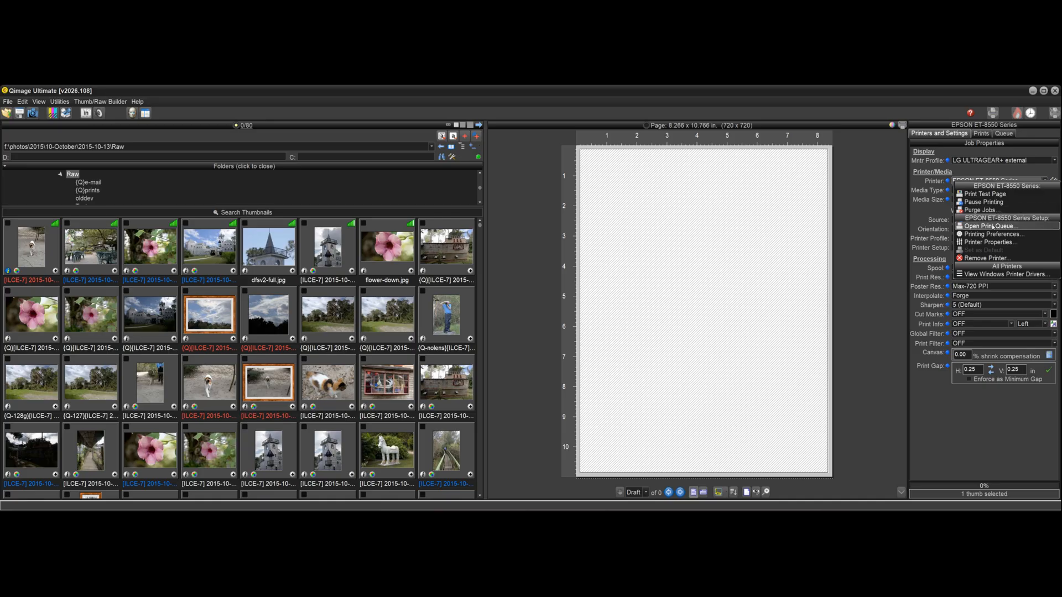
click(992, 227)
mouse_move(817, 237)
mouse_down()
mouse_move(836, 228)
mouse_move(815, 220)
mouse_up()
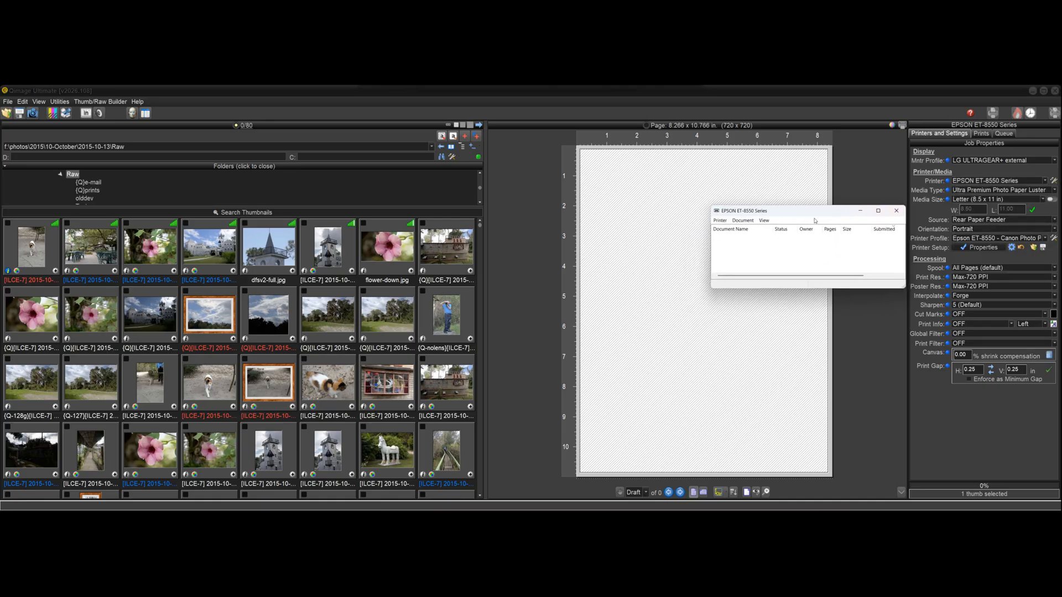
click(897, 211)
View the EPSON ET-8550 Series printing preferences and cancel without changing anything.
click(1055, 182)
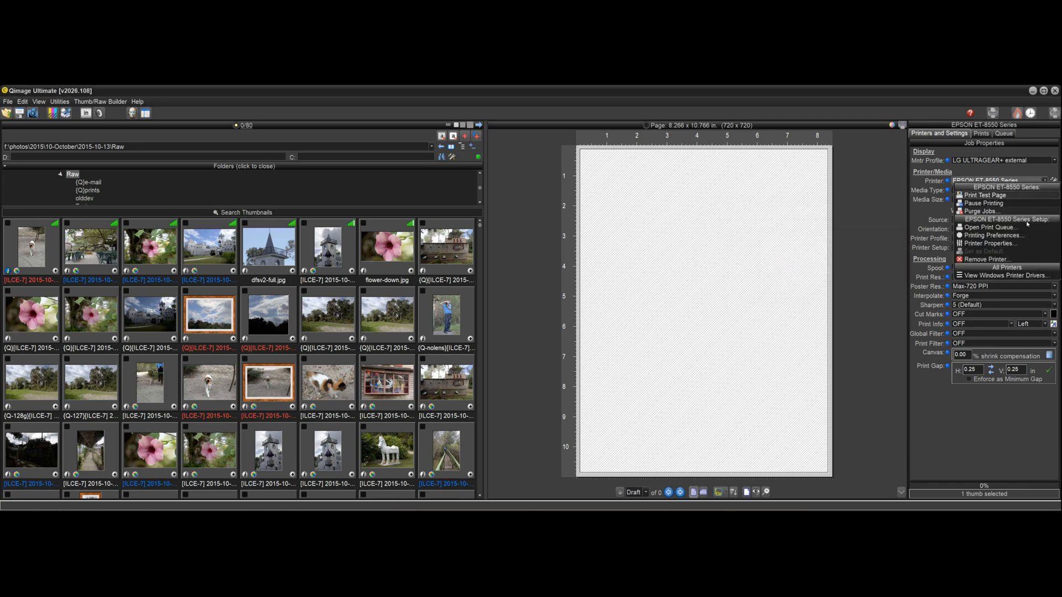
click(1011, 237)
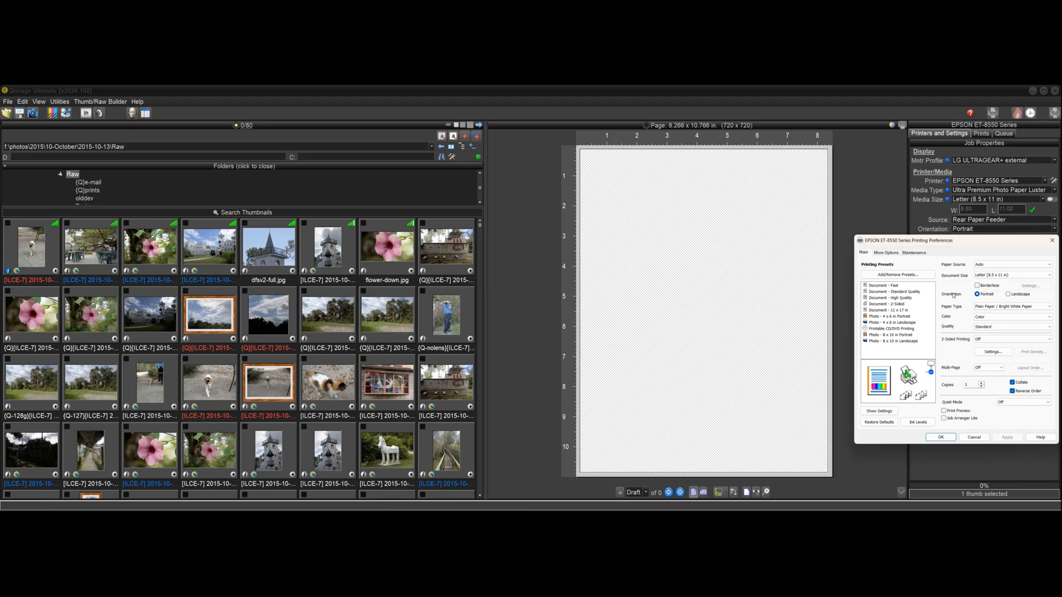
click(974, 437)
Inspect the advanced printer properties and print processor settings of the EPSON ET-8550 Series, cancelling both dialogs.
click(1053, 180)
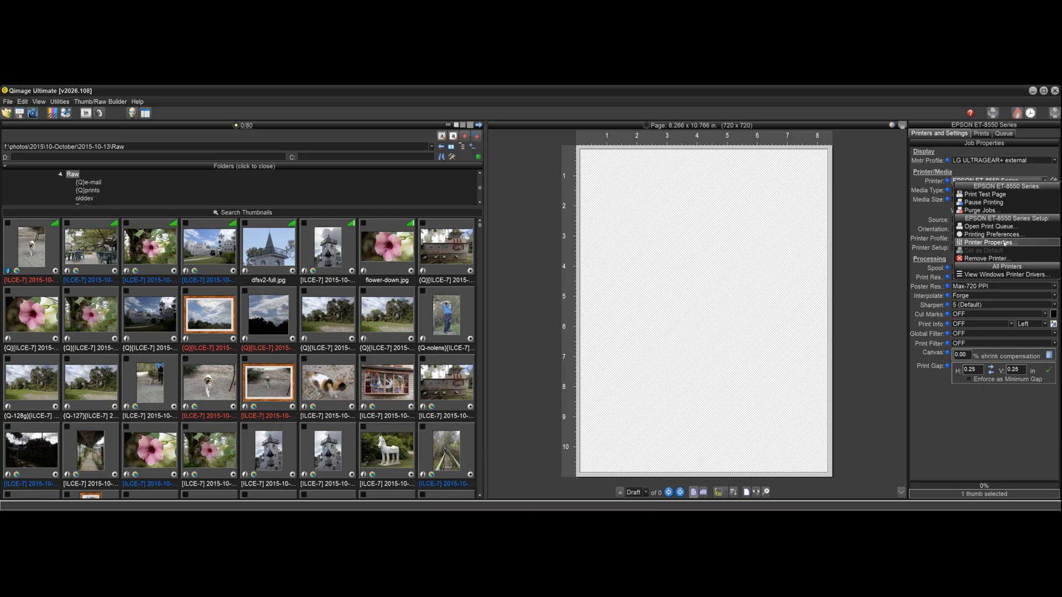
click(1004, 243)
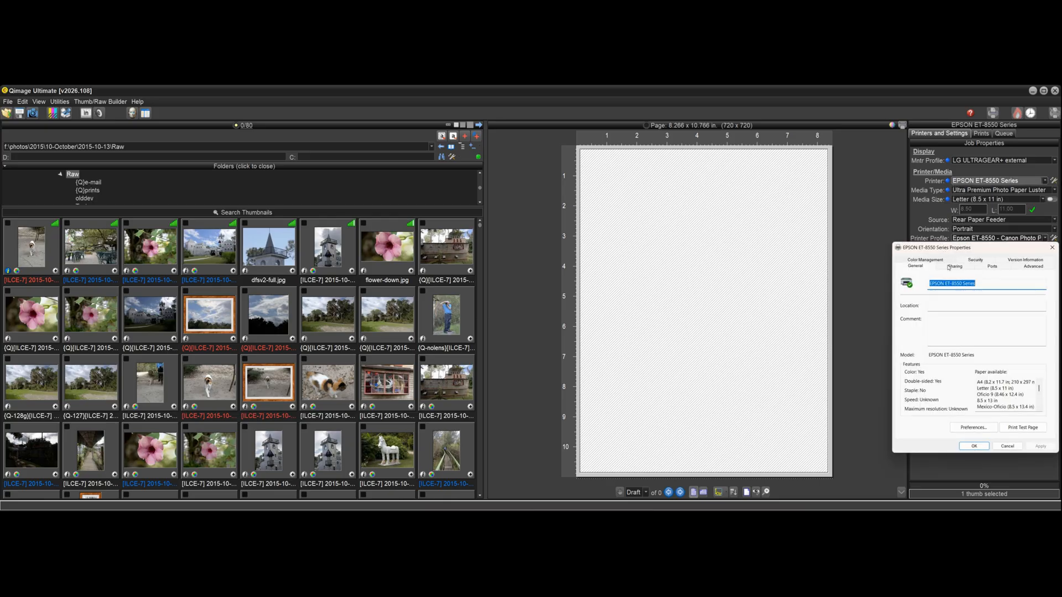
click(1034, 266)
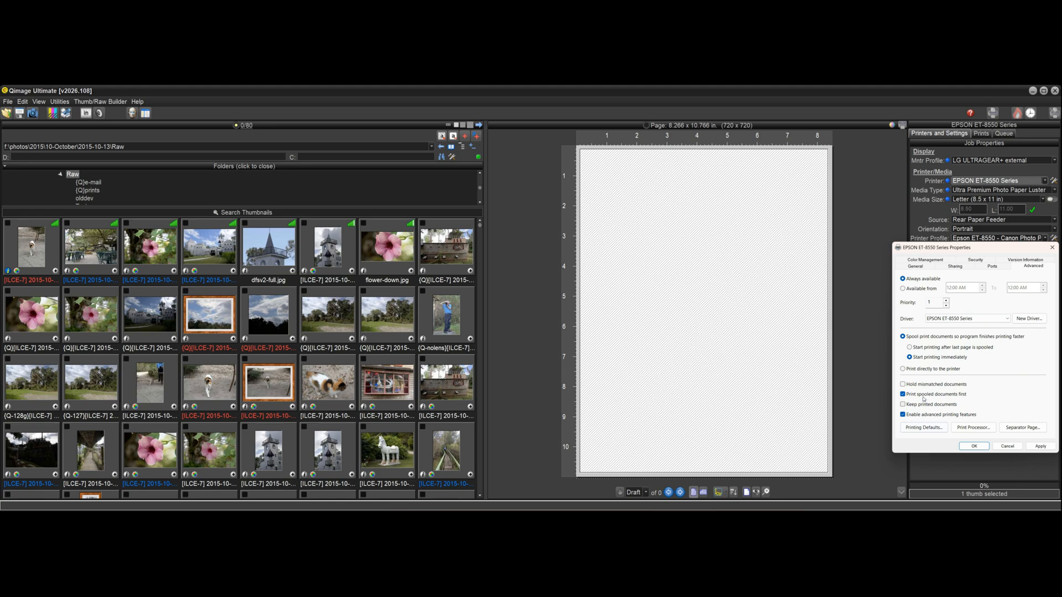
click(973, 428)
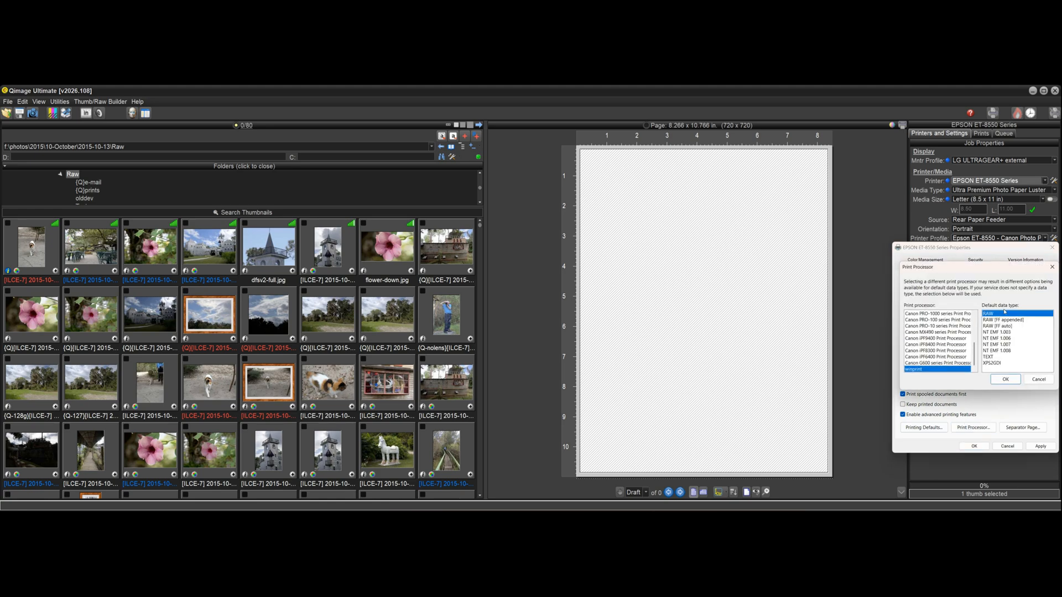
click(1050, 380)
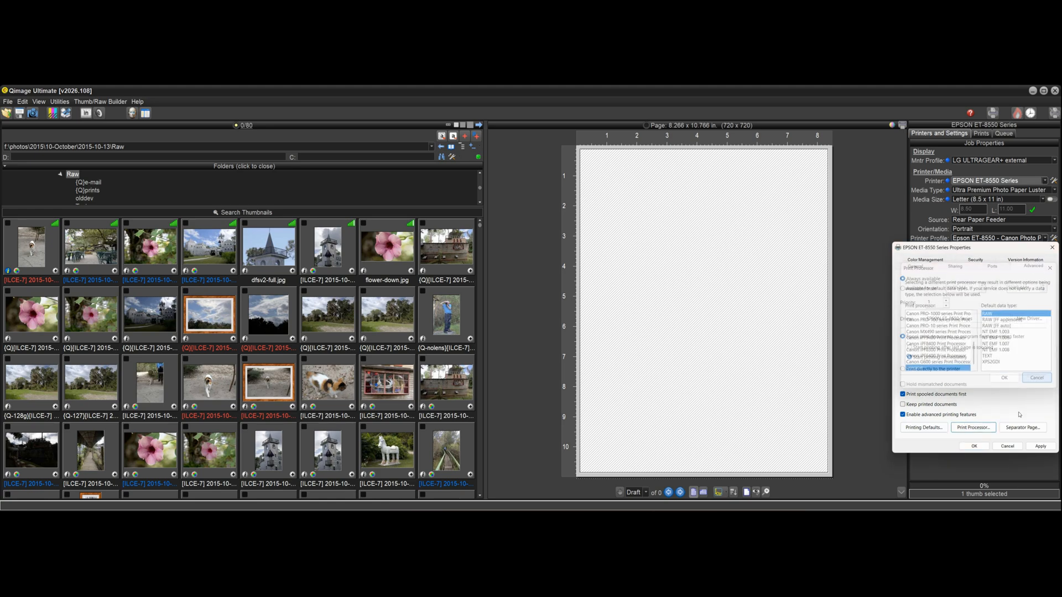
click(1008, 445)
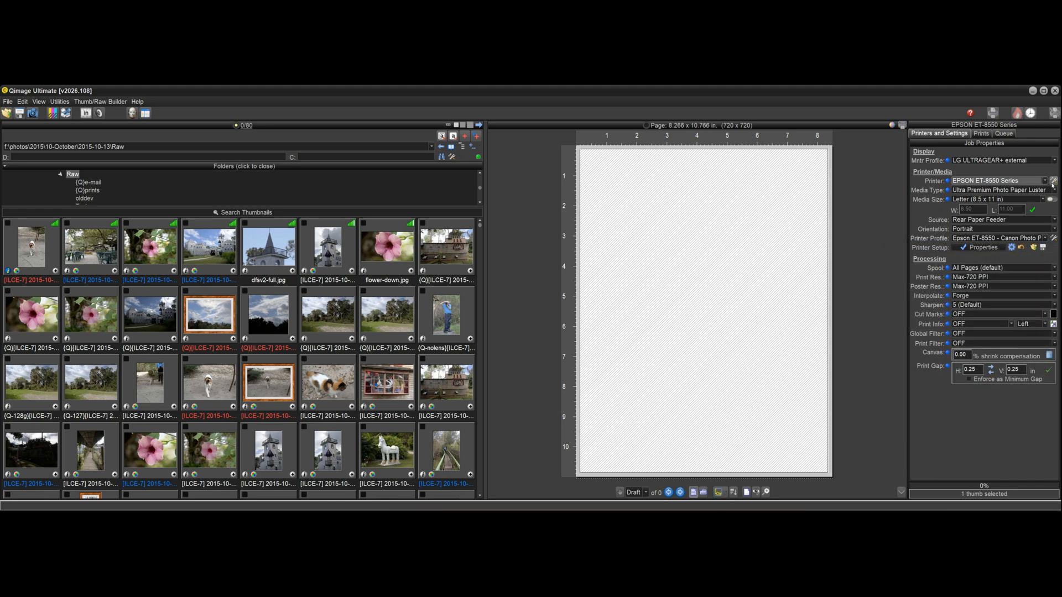
Review the list of installed Windows printer drivers and cancel the print server properties.
click(1053, 180)
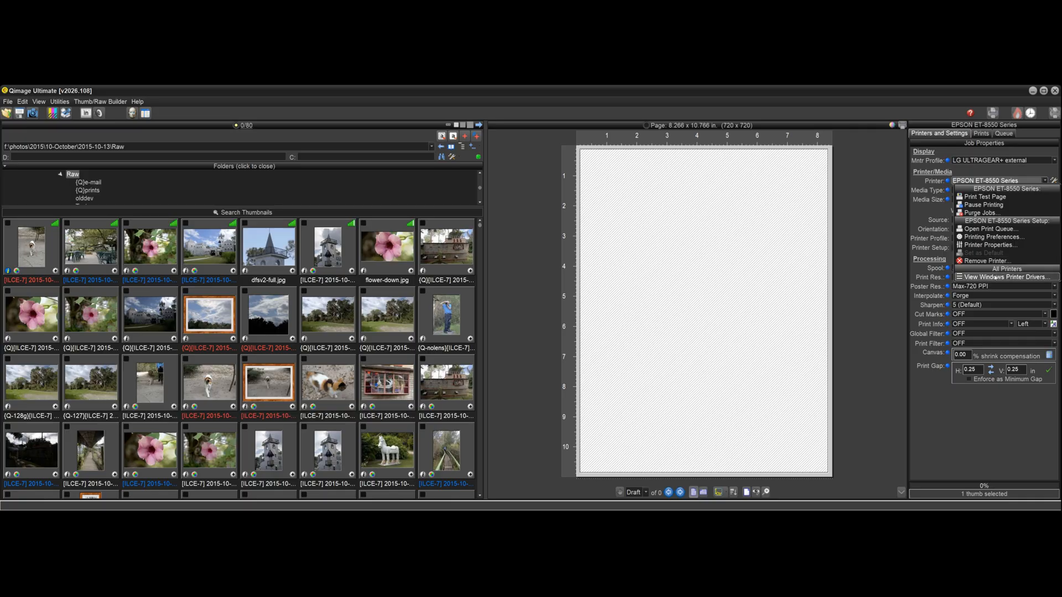
click(995, 277)
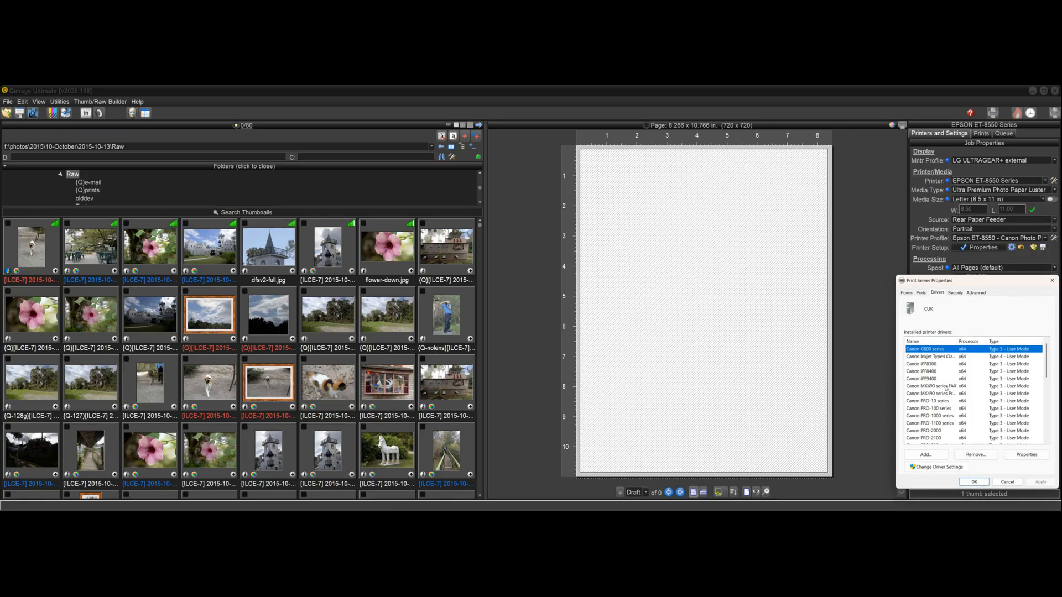
scroll(977, 412, up, 2)
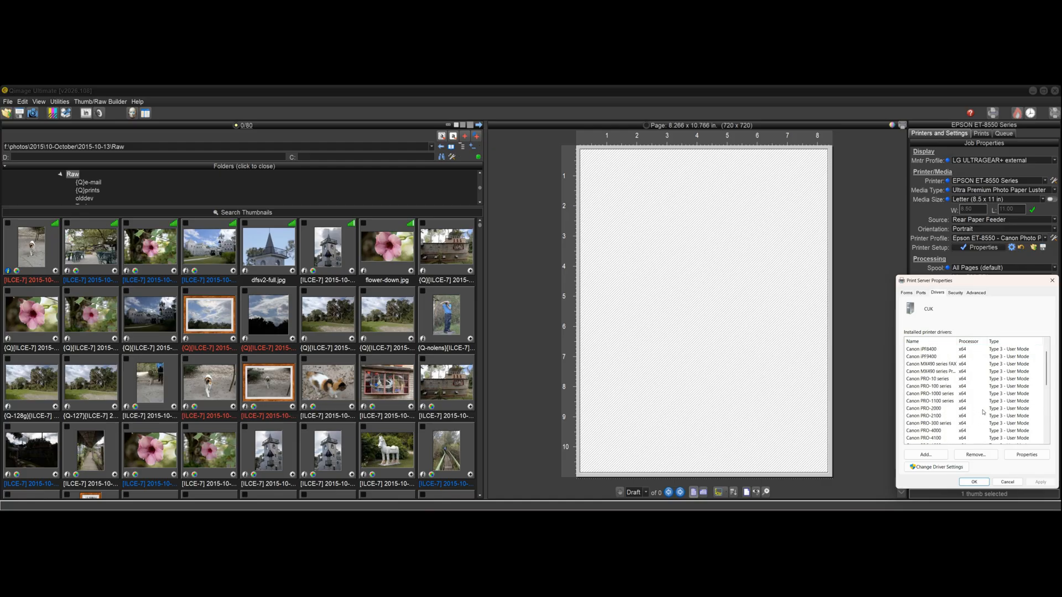
click(995, 349)
click(1008, 482)
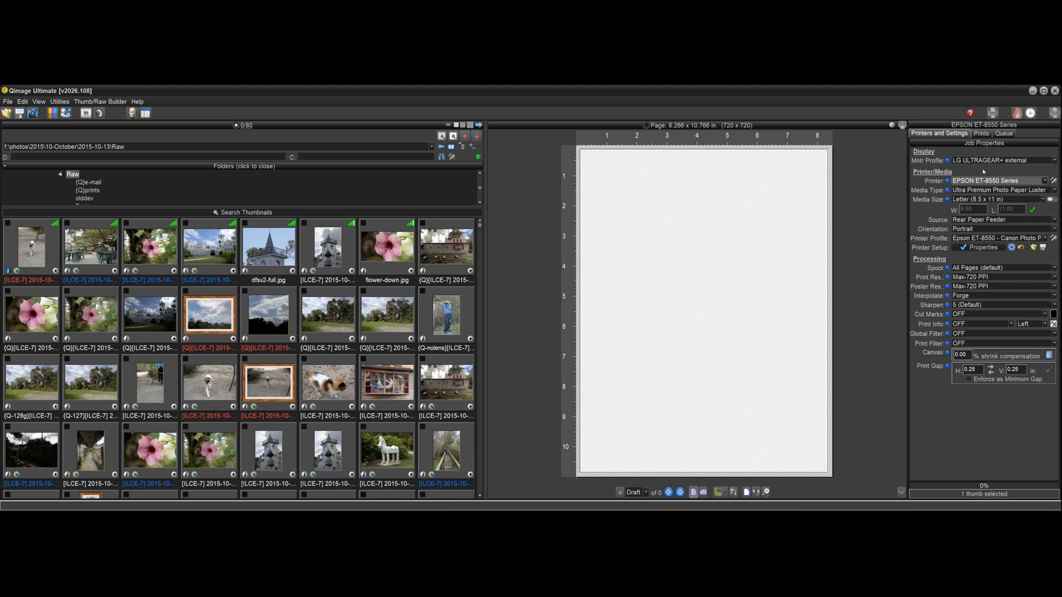
Check the EPSON ET-8550 Series print queue again and close its window.
click(1053, 180)
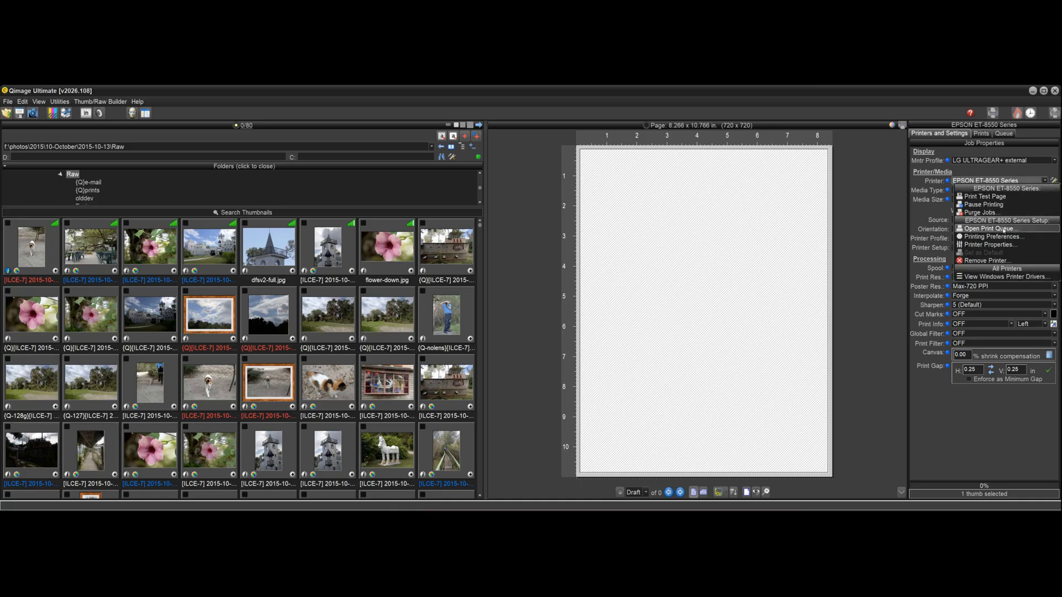
click(995, 229)
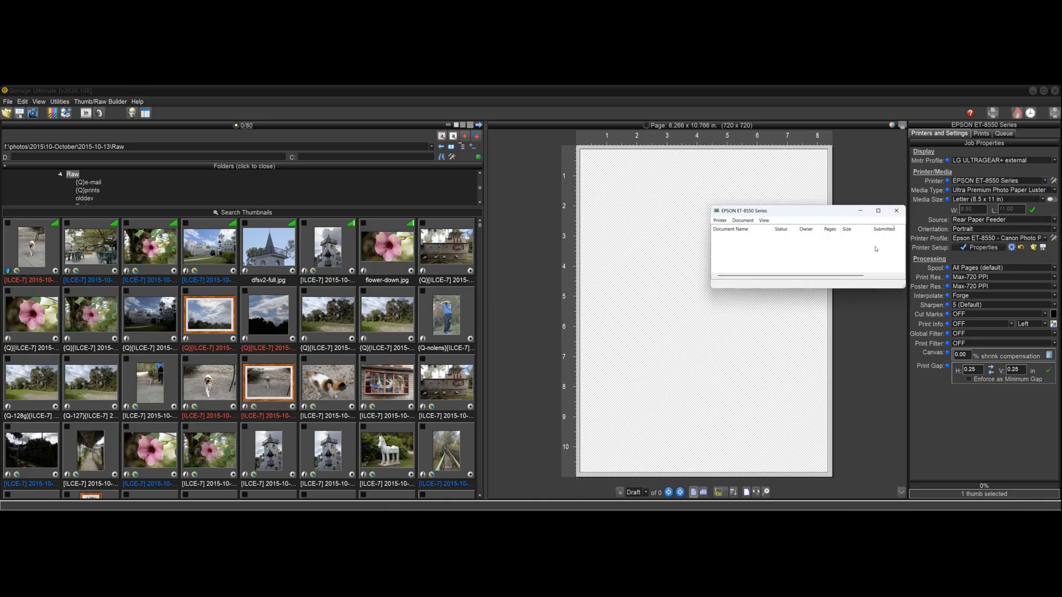
click(896, 211)
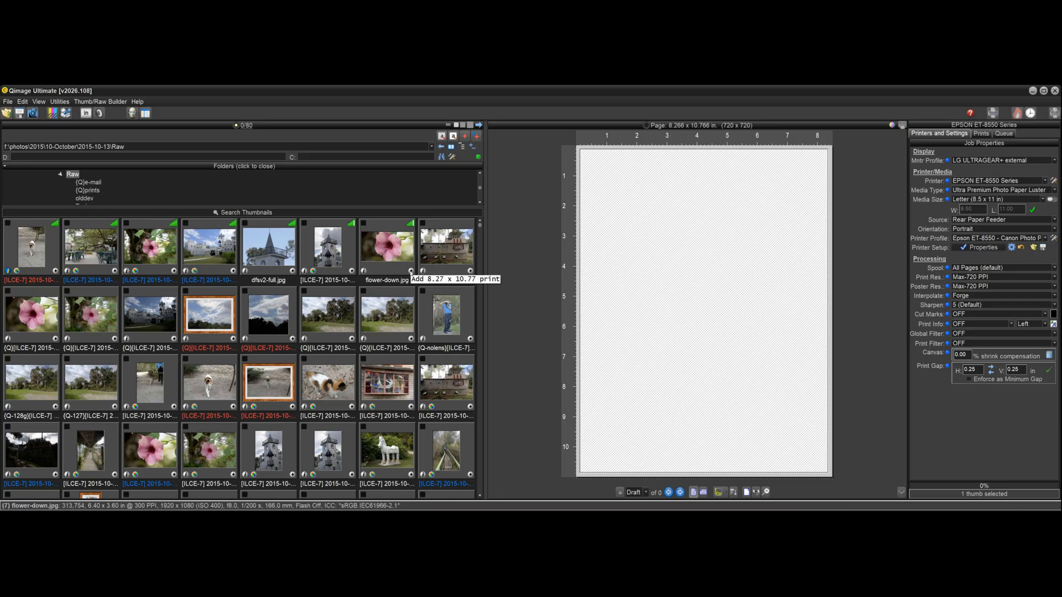
Add three 3.50 x 5.00 prints of flower-down.jpg and one of the 2015-10-13 11.07.34.tif building photo to the page.
click(981, 133)
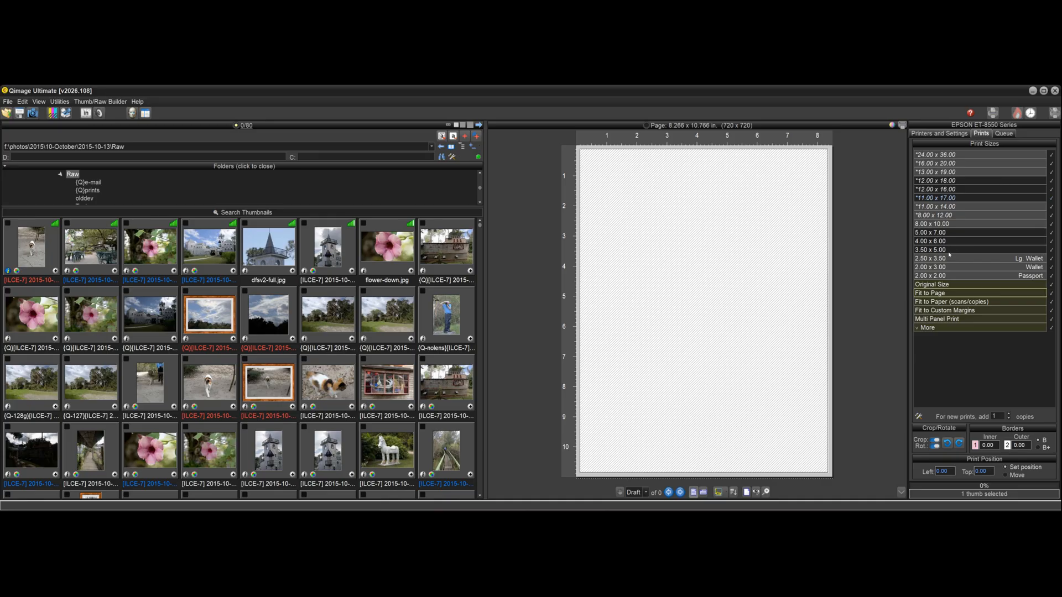
click(949, 249)
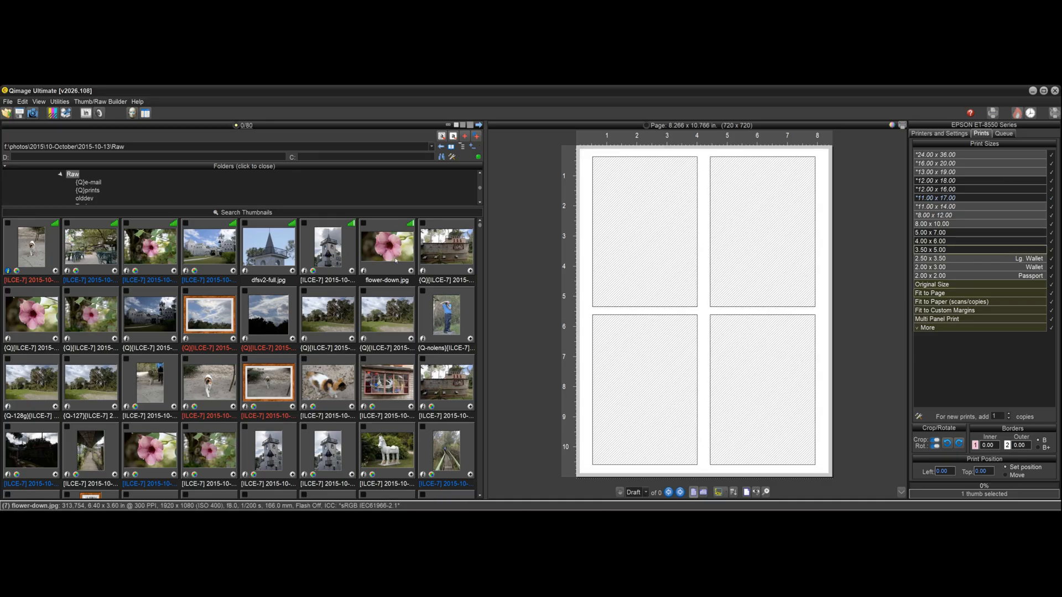
click(413, 271)
click(411, 272)
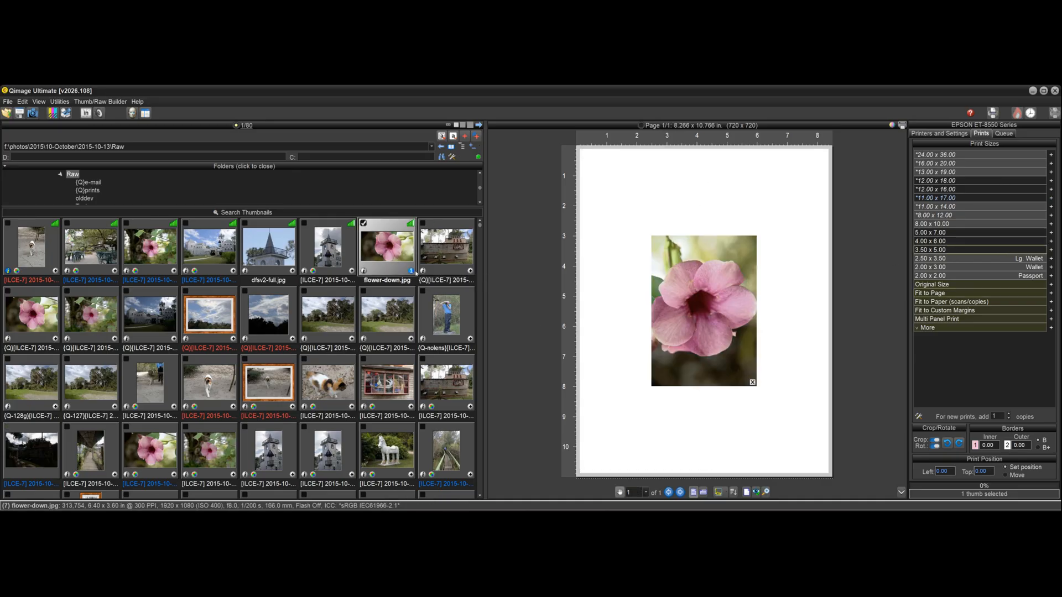
click(411, 273)
click(411, 272)
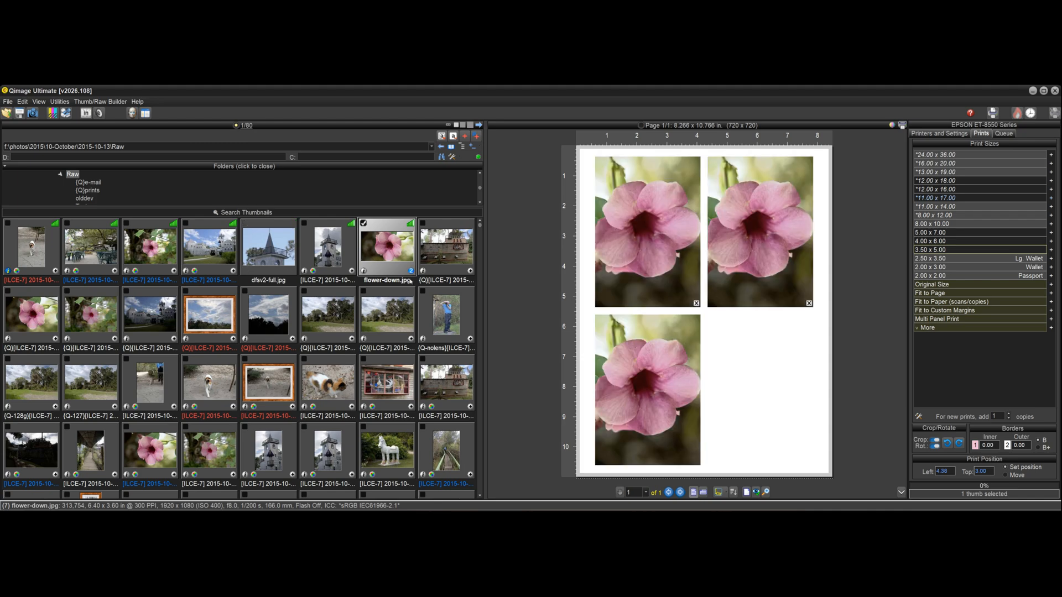
click(471, 272)
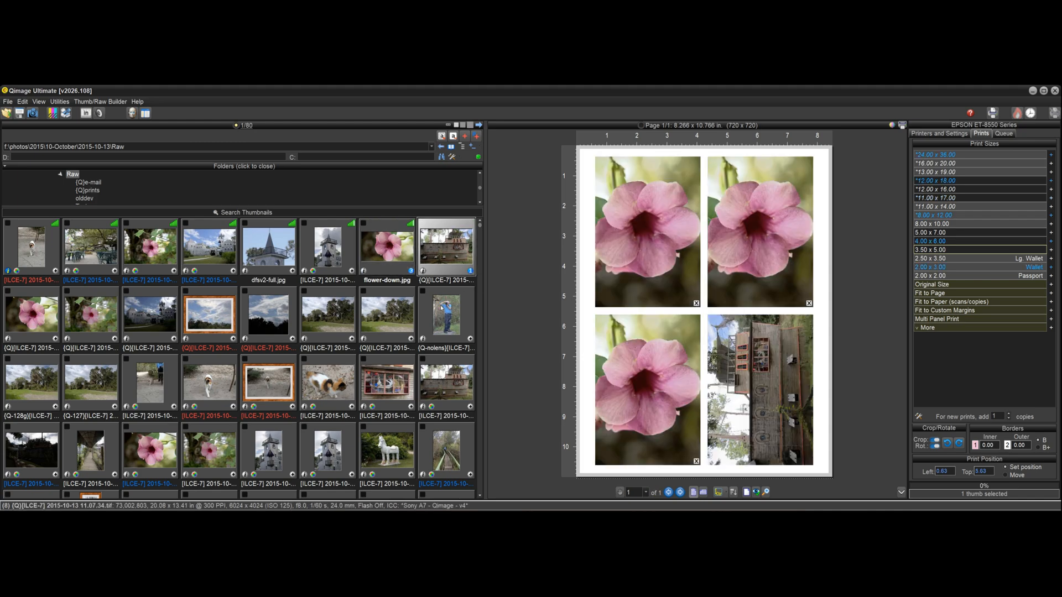